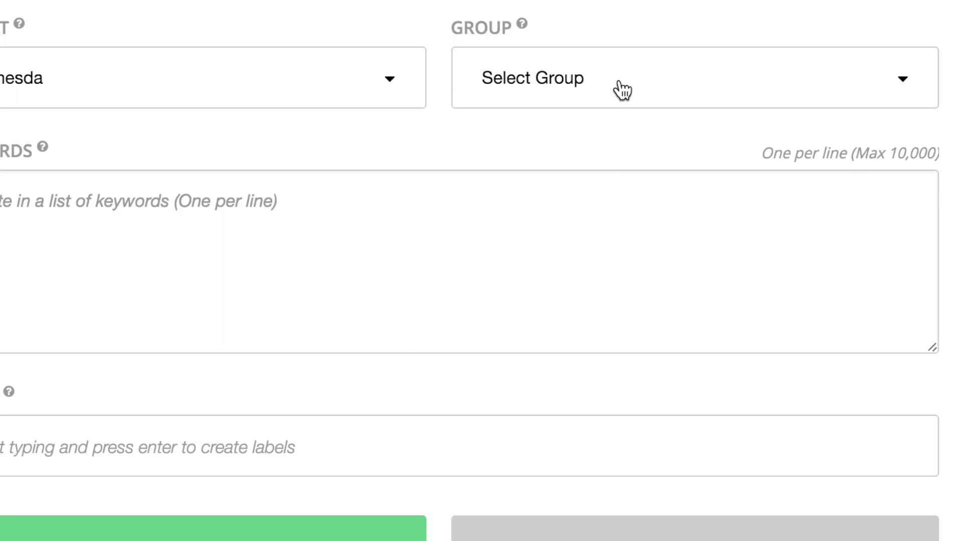
# - Import the hoodie keywords into a new Hoodies group with the labels Clothing and Mech, choosing to add more keywords
pyautogui.write('Hoodies')
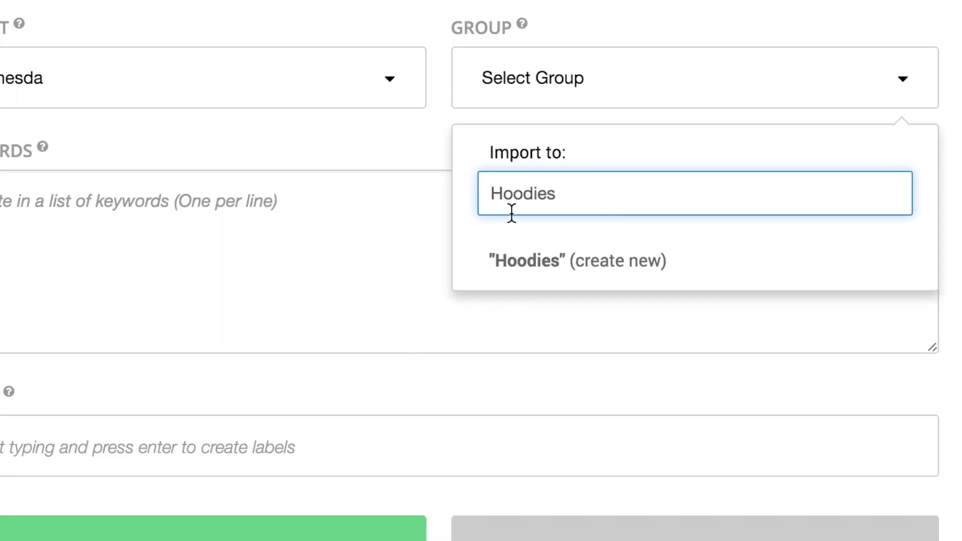
pyautogui.click(515, 256)
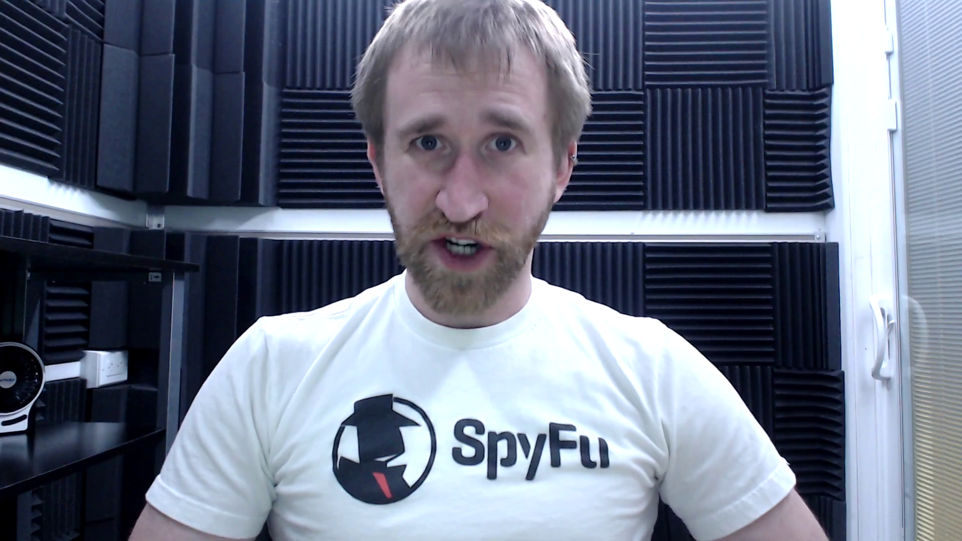
pyautogui.click(213, 257)
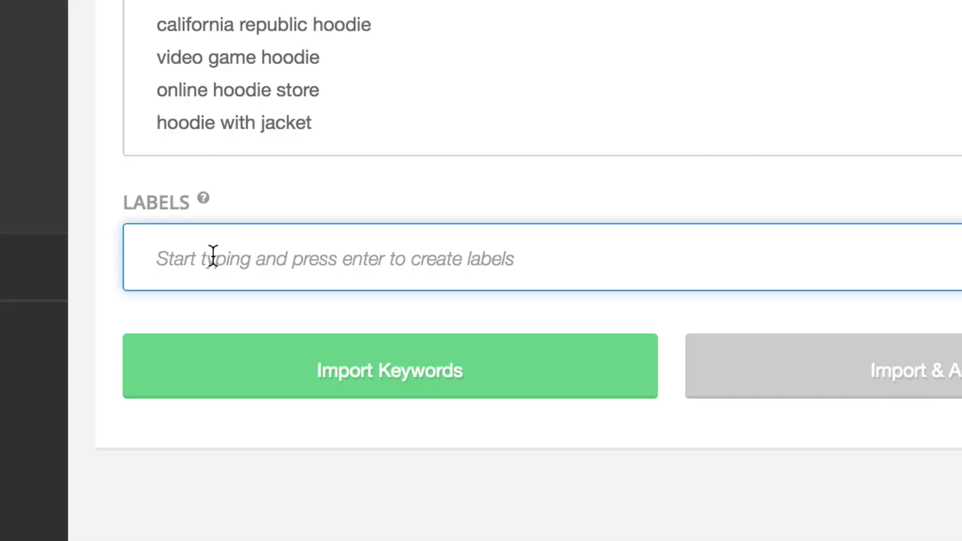
pyautogui.write('Clothing')
pyautogui.press('Return')
pyautogui.write('Mech')
pyautogui.press('Return')
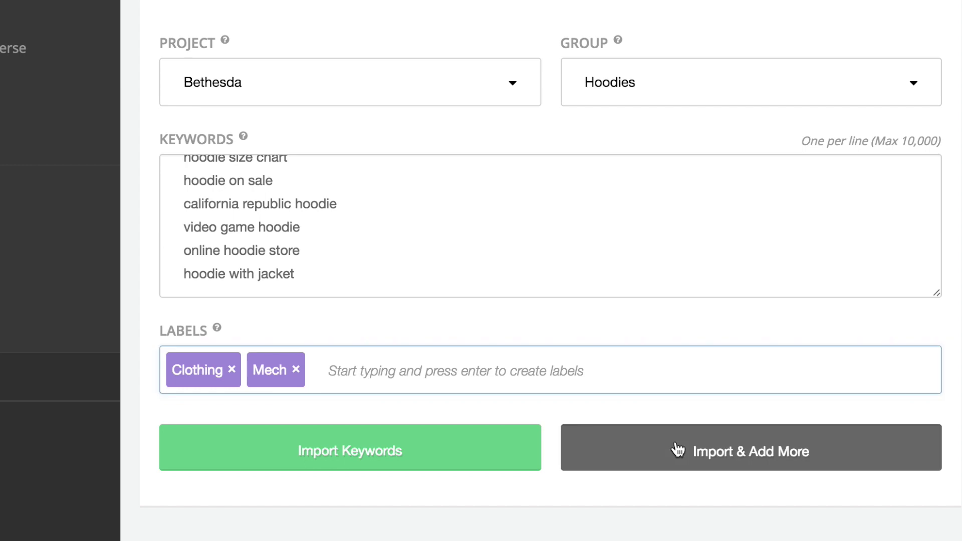
pyautogui.click(674, 449)
# - Choose the Games group for another import and paste the copied keyword list into it
pyautogui.click(784, 82)
pyautogui.write('games')
pyautogui.press('Return')
pyautogui.rightClick(354, 197)
pyautogui.click(399, 305)
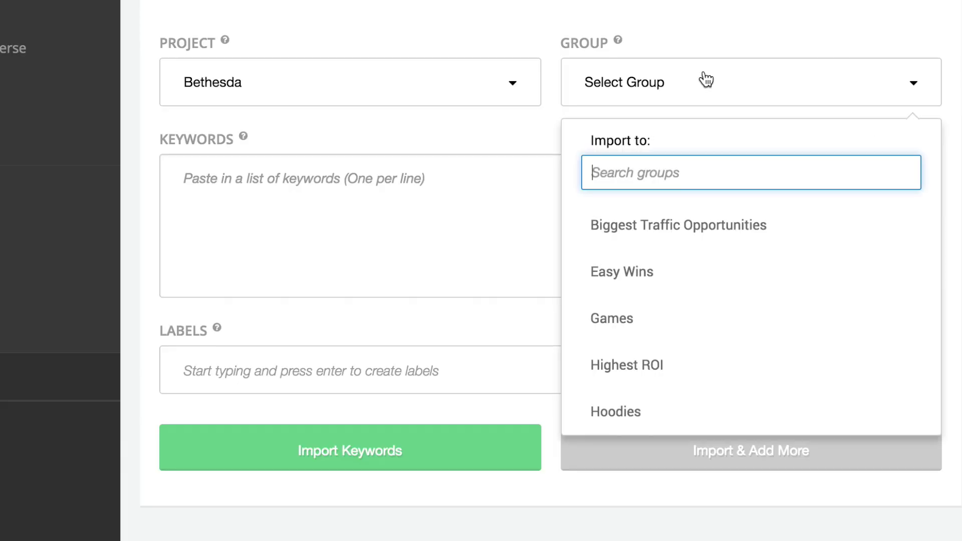
# - Import the pasted Fallout New Vegas keywords into a new group named Vegas and finish importing
pyautogui.write('Vegas')
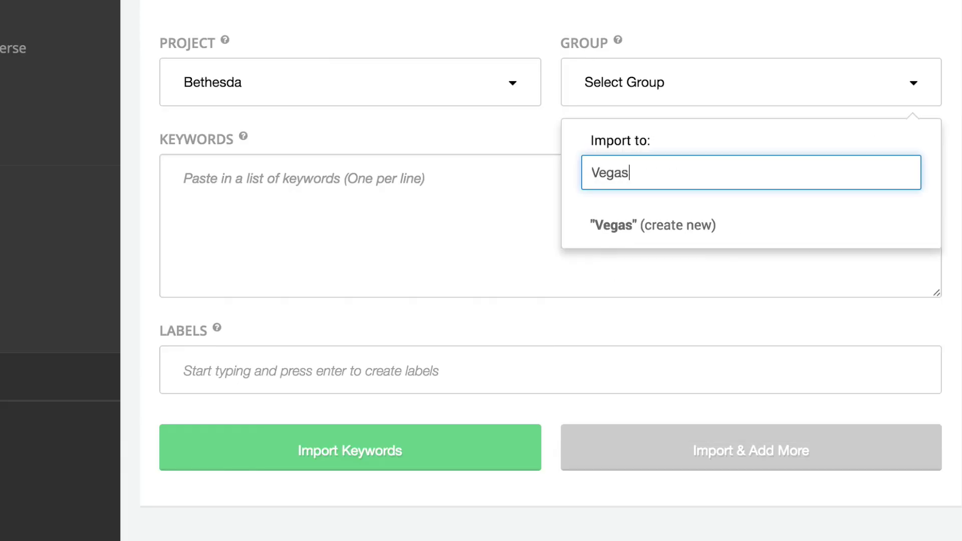
pyautogui.click(628, 235)
pyautogui.rightClick(626, 221)
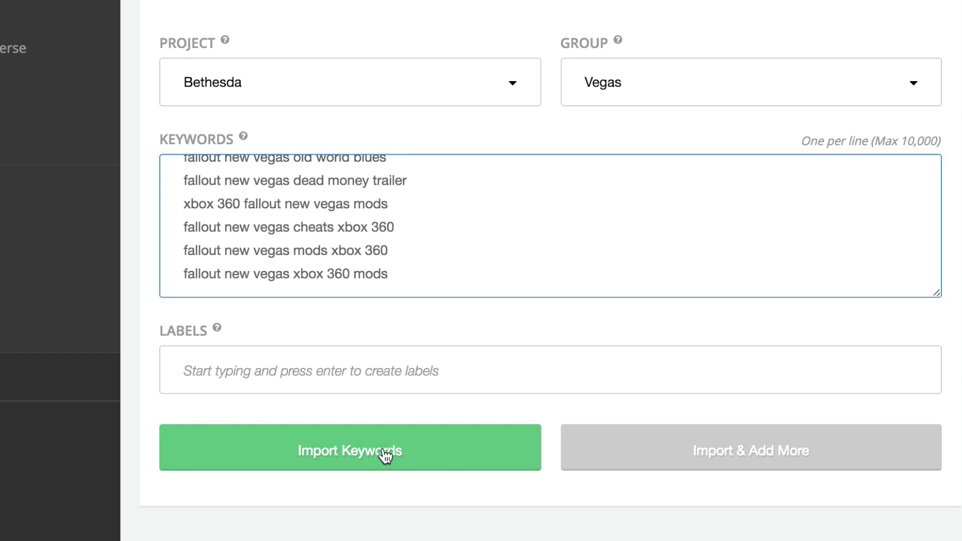
pyautogui.click(383, 450)
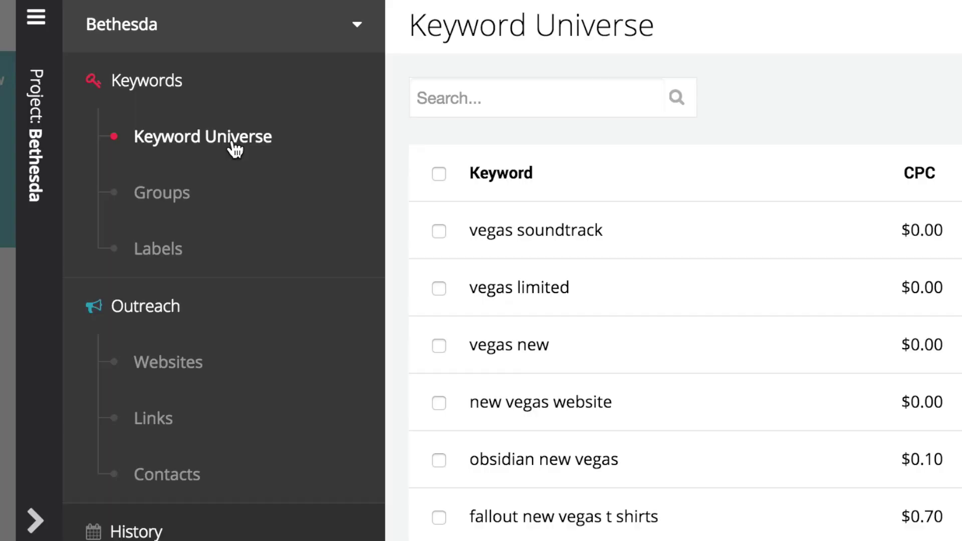
# - Look through the Bethesda project's Keyword Universe, then sort the list by keyword
pyautogui.moveTo(236, 149)
pyautogui.scroll(-15, 825, 217)
pyautogui.scroll(-20, 825, 217)
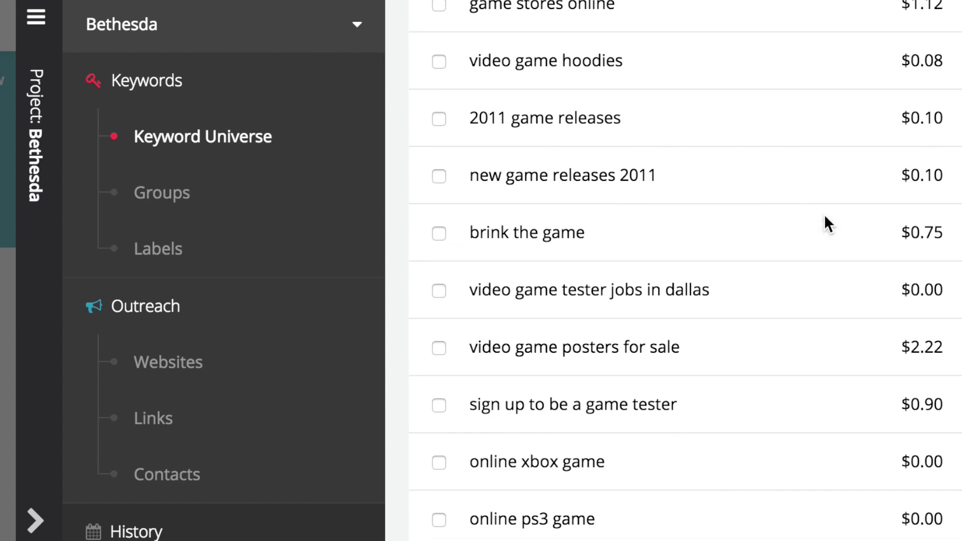
pyautogui.scroll(-5, 825, 215)
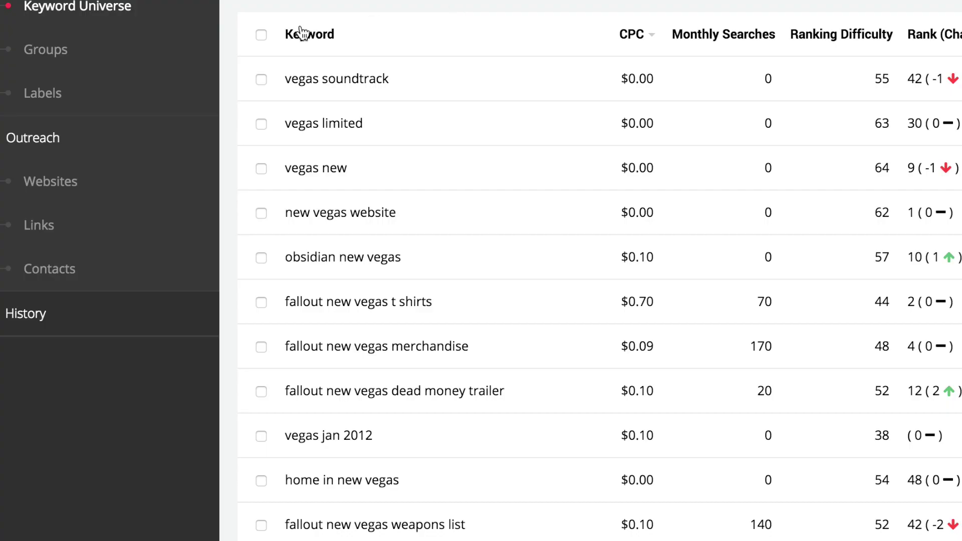
pyautogui.click(295, 36)
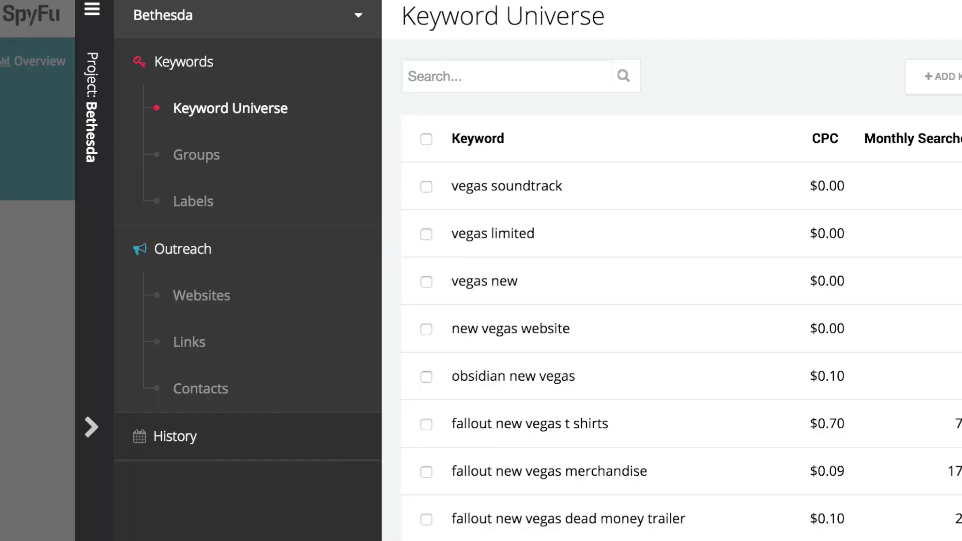
# - View the project's keyword groups, examining the keywords in Hoodies and then in Easy Wins
pyautogui.click(214, 156)
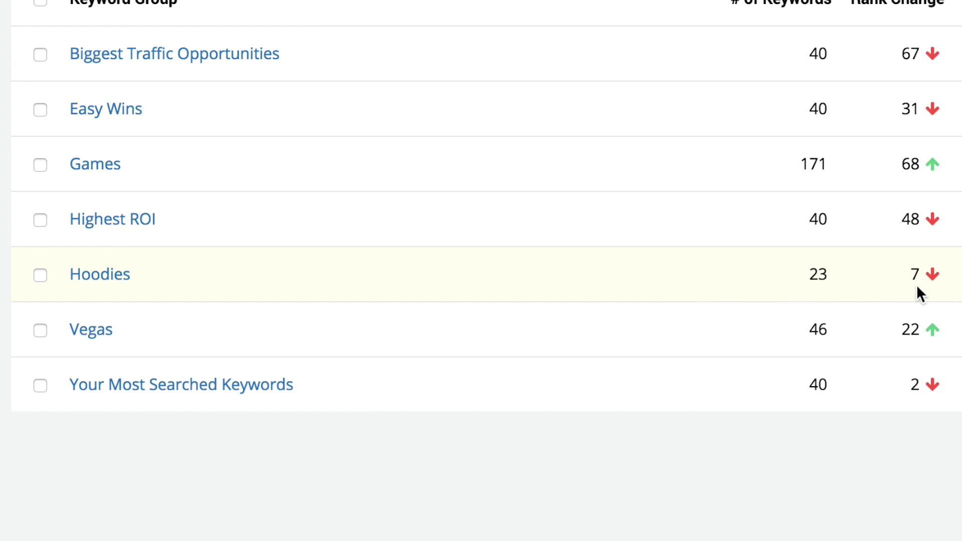
pyautogui.click(122, 277)
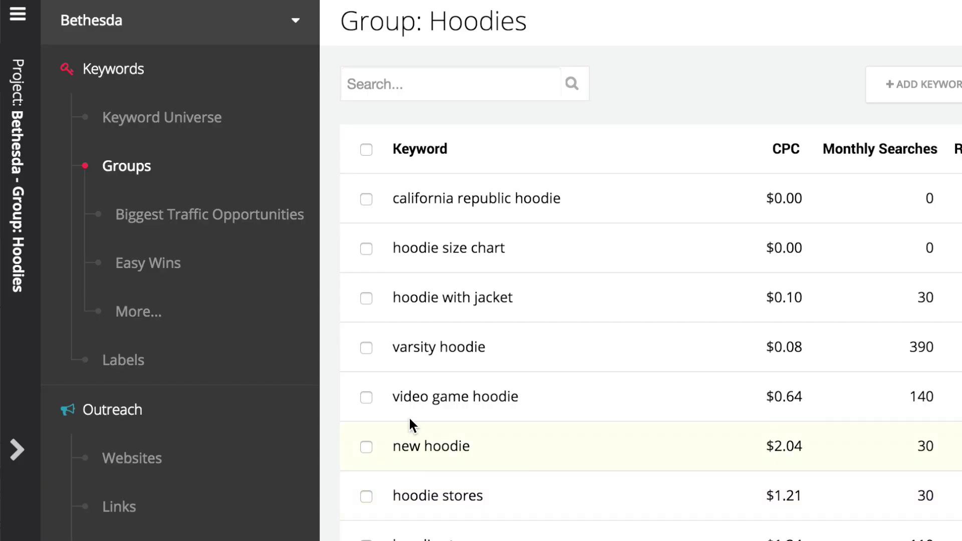
pyautogui.click(154, 272)
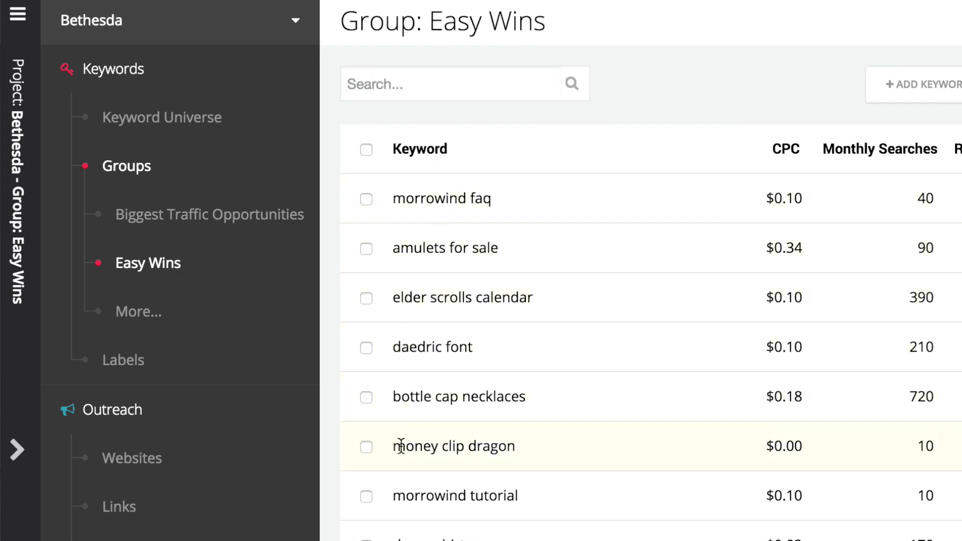
# - Apply the label BethSoft Branded to the selected Easy Wins keywords, including morrowind faq and elder scrolls calendar
pyautogui.scroll(-5, 651, 270)
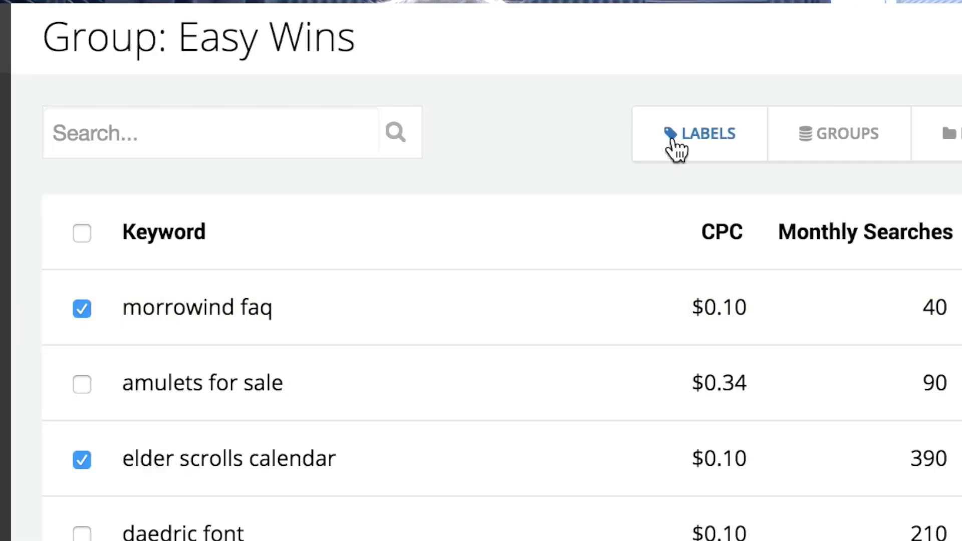
pyautogui.click(677, 146)
pyautogui.write('BethSoft Branded')
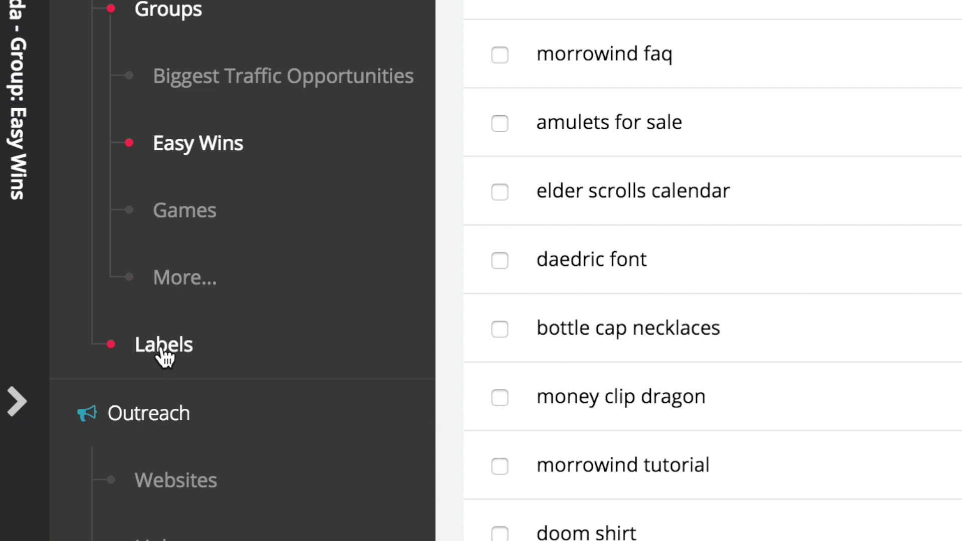
# - View the project's labels, examining the keywords under Clothing and then under Merch
pyautogui.click(163, 350)
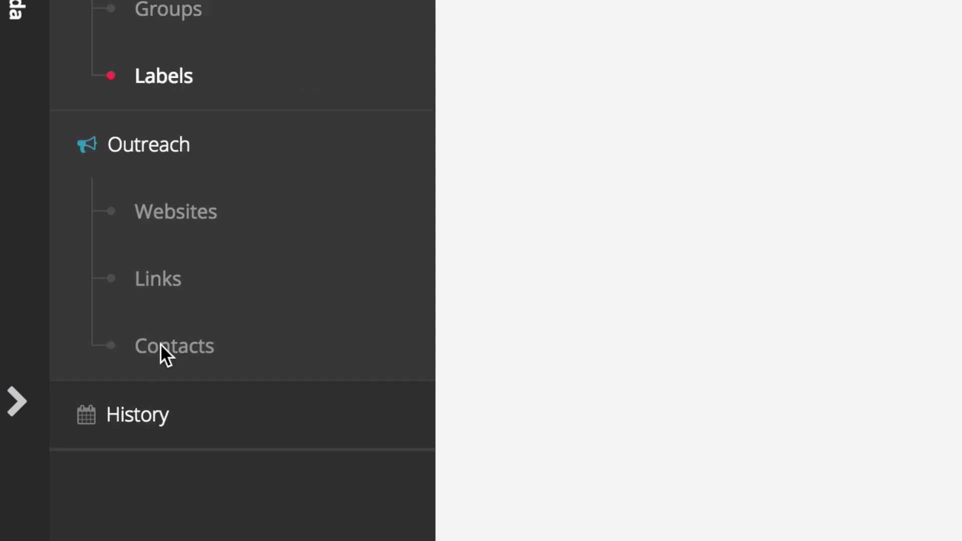
pyautogui.click(381, 254)
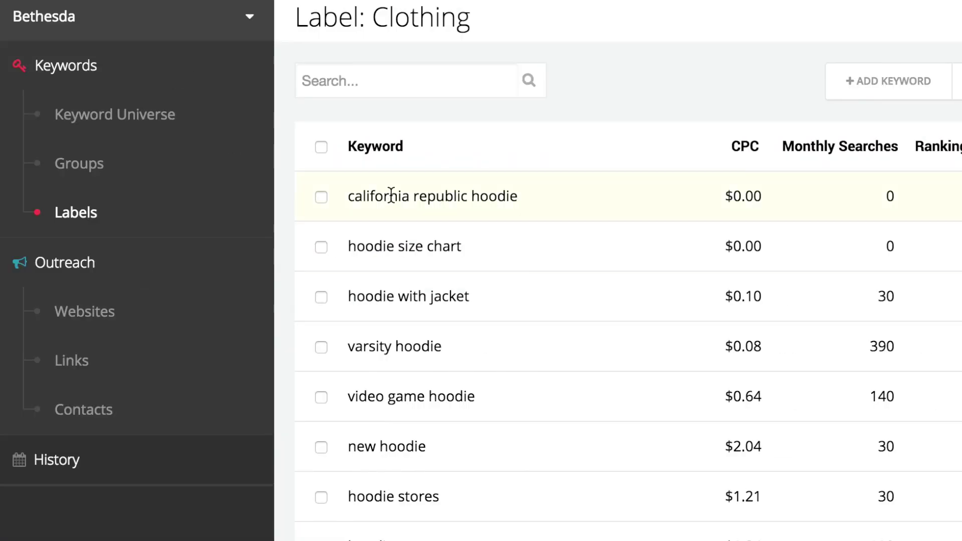
pyautogui.click(75, 217)
pyautogui.click(356, 298)
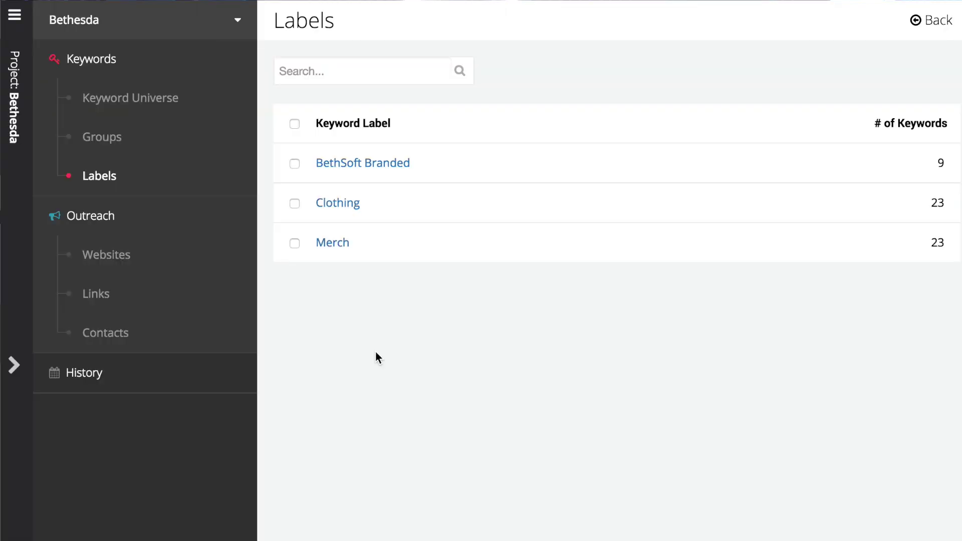
# - Change the Bethesda project's display name to Bethesda SEO and save the update
pyautogui.click(238, 19)
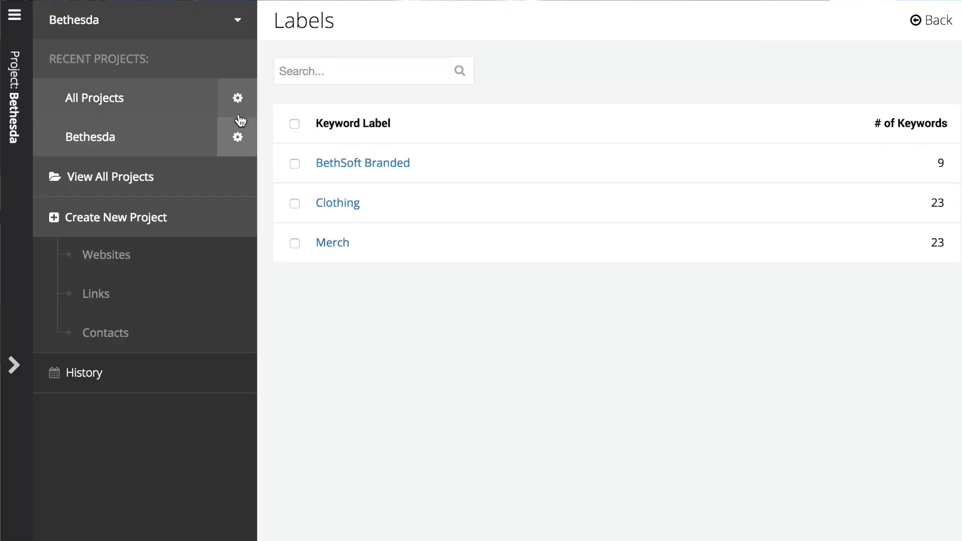
pyautogui.click(237, 133)
pyautogui.click(506, 260)
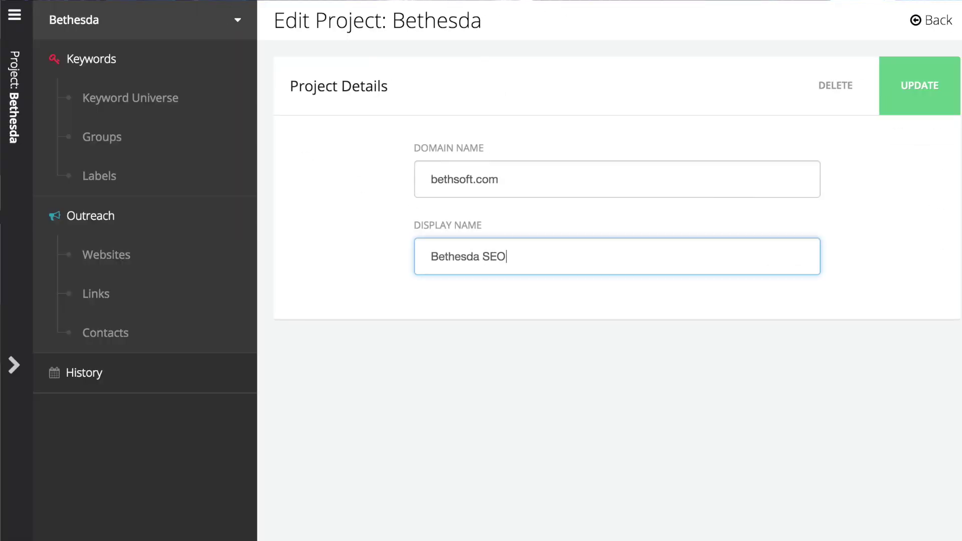
pyautogui.click(919, 106)
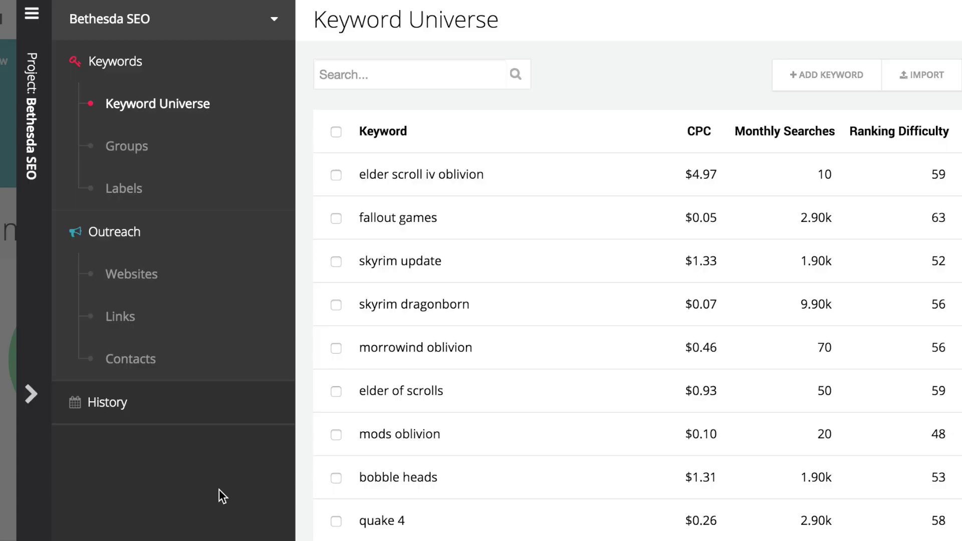
# - Create a new project for the domain BethSoft.com with the display name Bethesda PPC
pyautogui.click(289, 32)
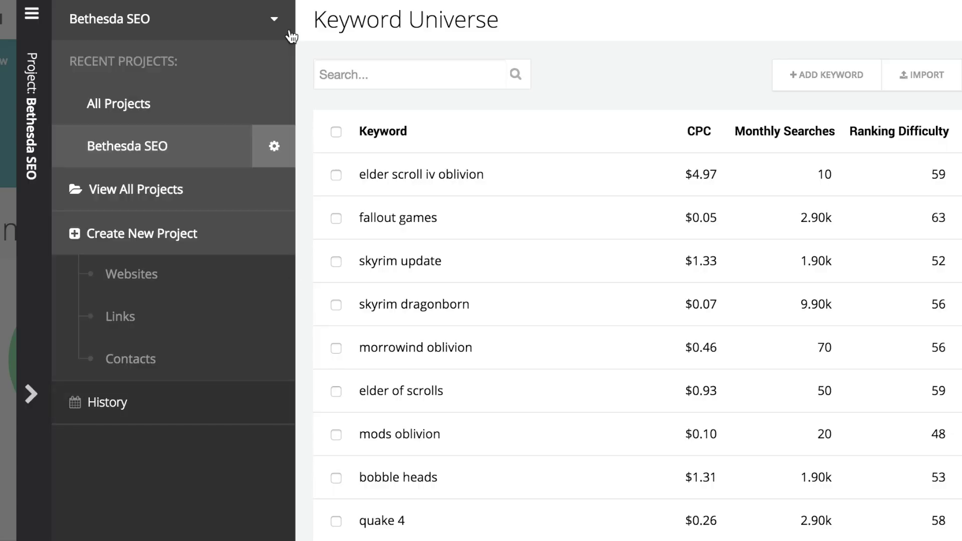
pyautogui.click(126, 239)
pyautogui.click(512, 219)
pyautogui.write('B')
pyautogui.press('Down')
pyautogui.press('Tab')
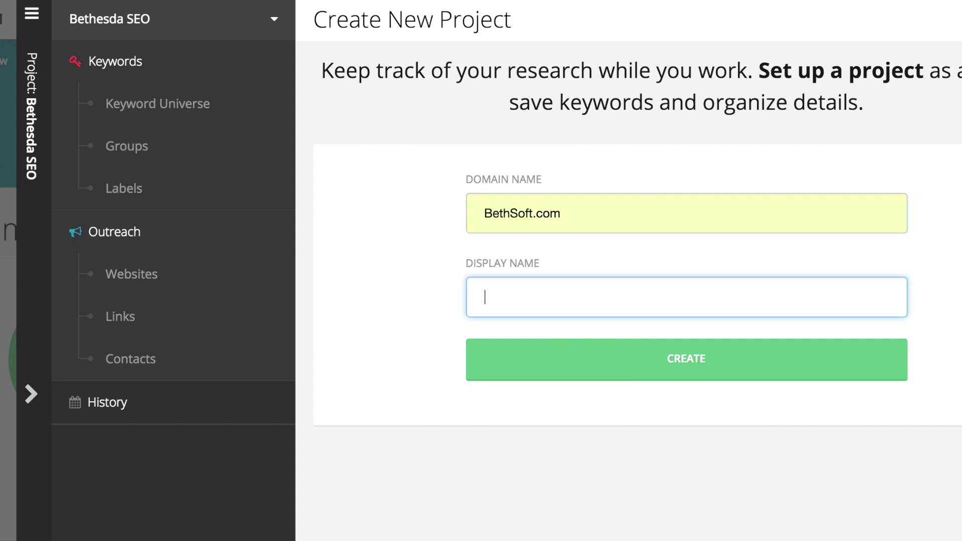
pyautogui.write('Bethesda PPC')
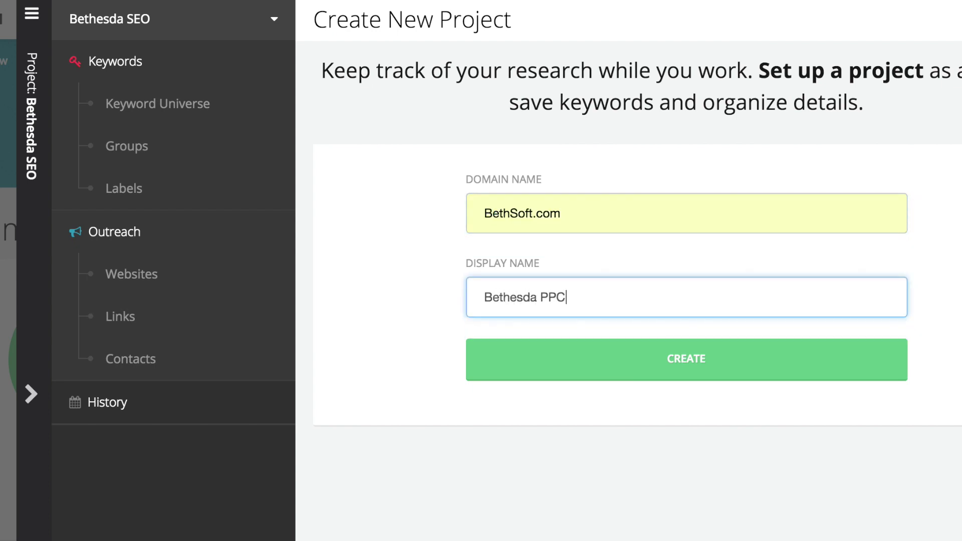
pyautogui.click(579, 363)
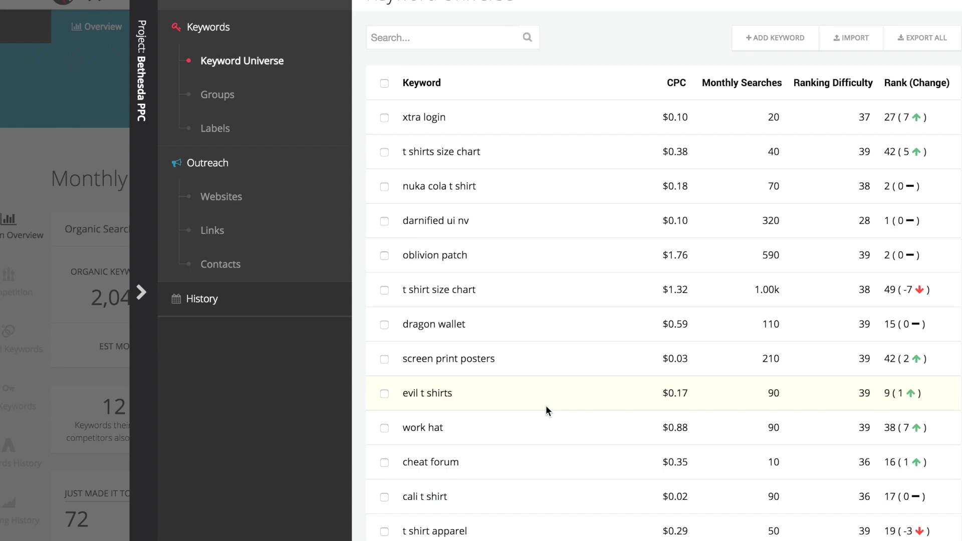
# - Collapse the project view and open the PPC Keywords research page for bethsoft.com
pyautogui.click(141, 292)
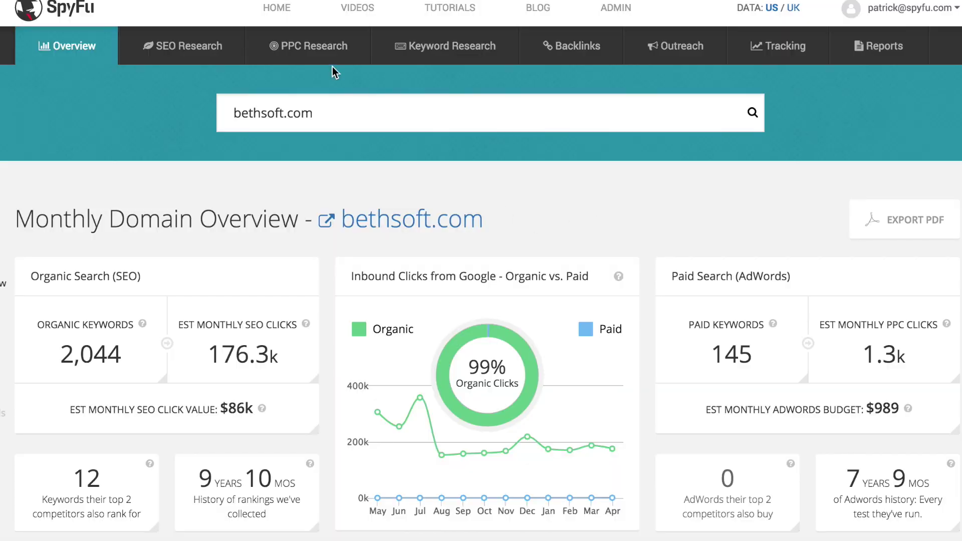
pyautogui.moveTo(328, 55)
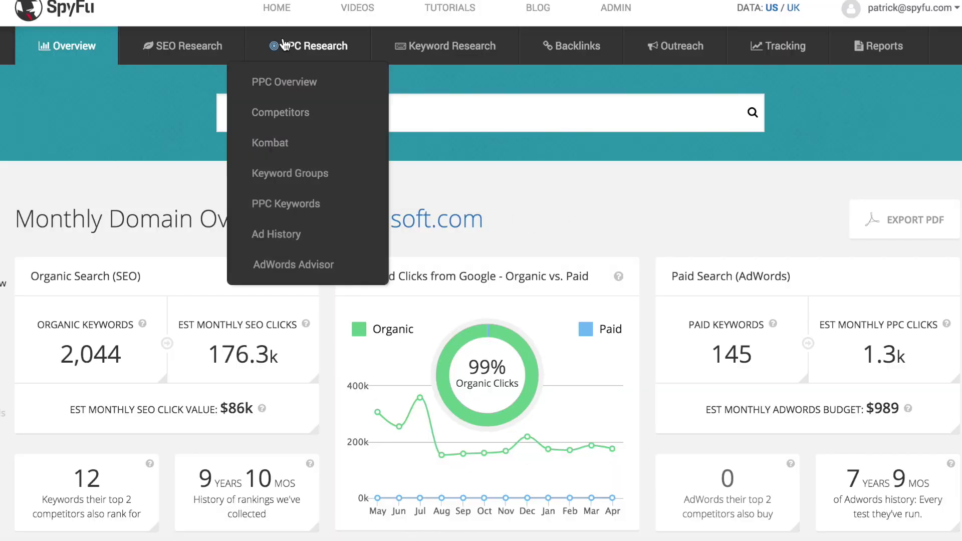
pyautogui.click(294, 200)
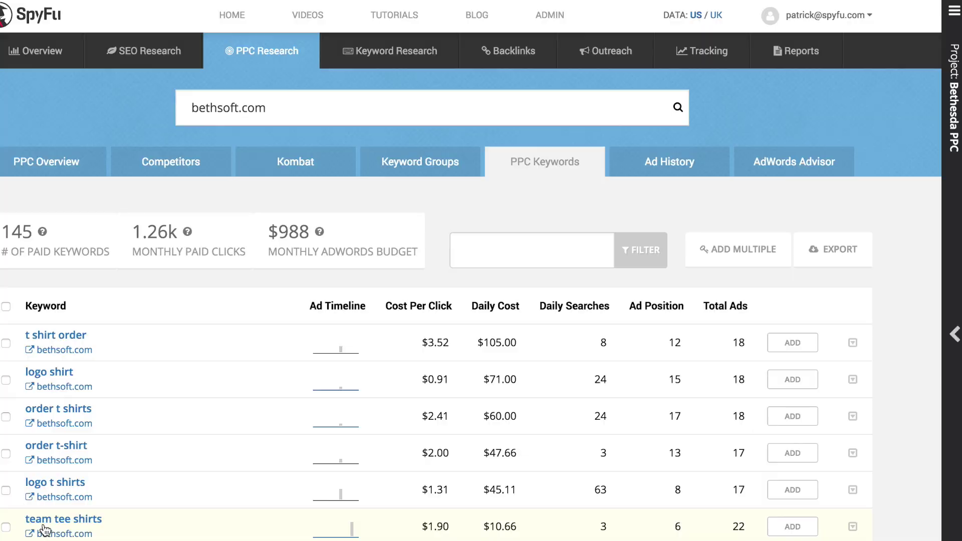
# - Create a keyword group named Shirts in the Bethesda PPC project and open it
pyautogui.click(954, 334)
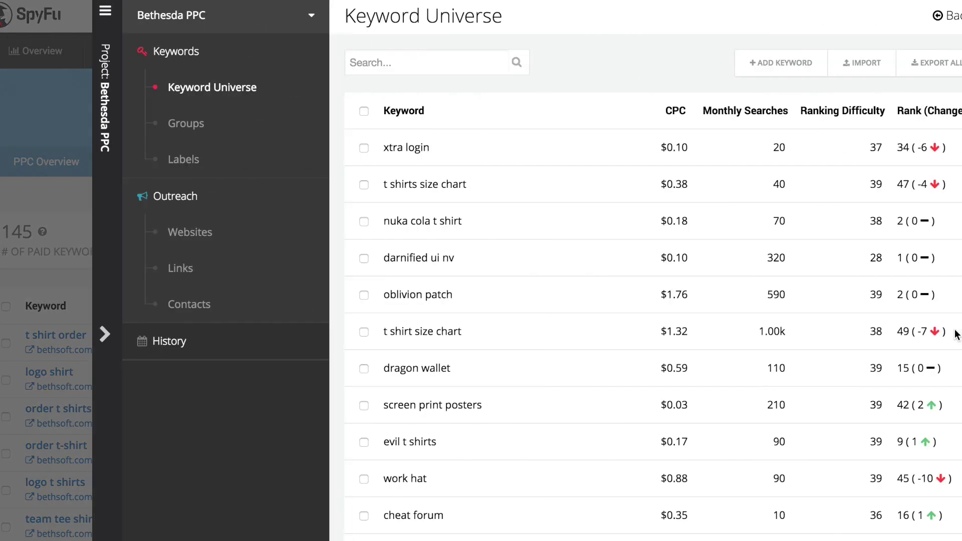
pyautogui.click(168, 125)
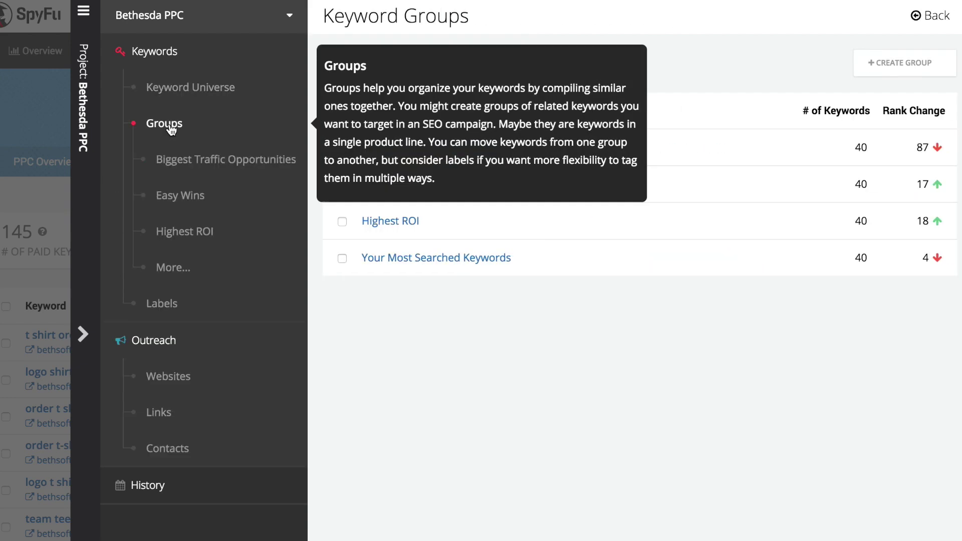
pyautogui.click(903, 74)
pyautogui.write('Shirts')
pyautogui.press('Return')
pyautogui.click(375, 295)
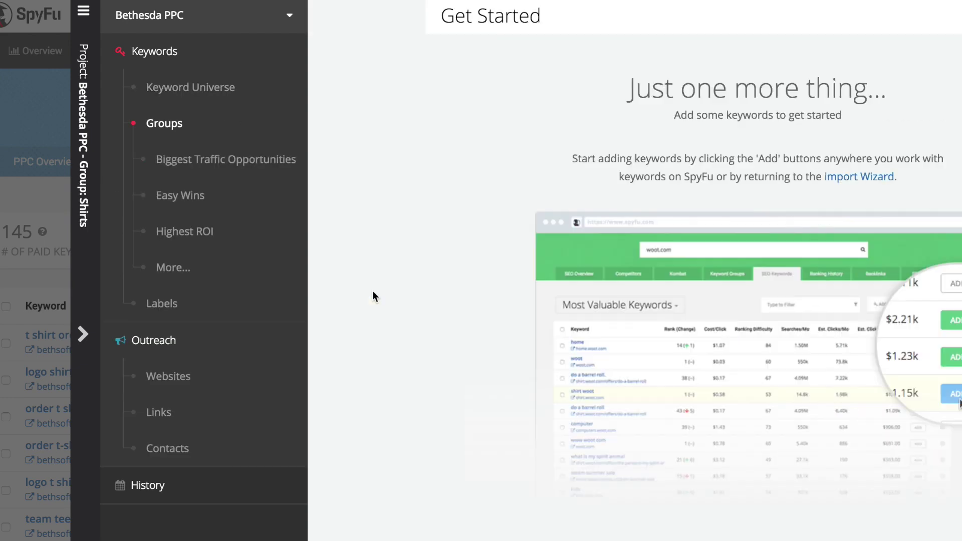
# - Add bethsoft.com's PPC keywords to the Shirts group, starting with t shirt order and logo shirt
pyautogui.click(83, 335)
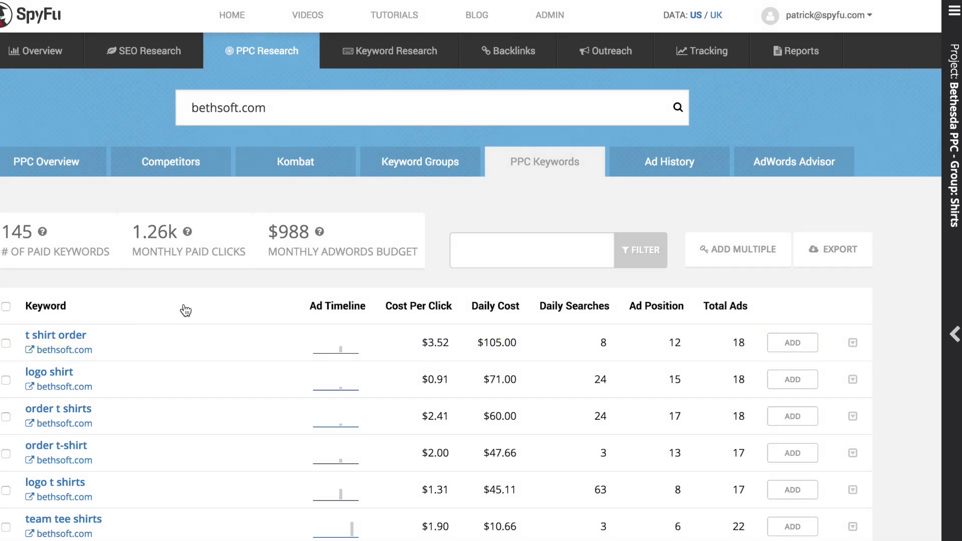
pyautogui.click(796, 349)
pyautogui.click(790, 386)
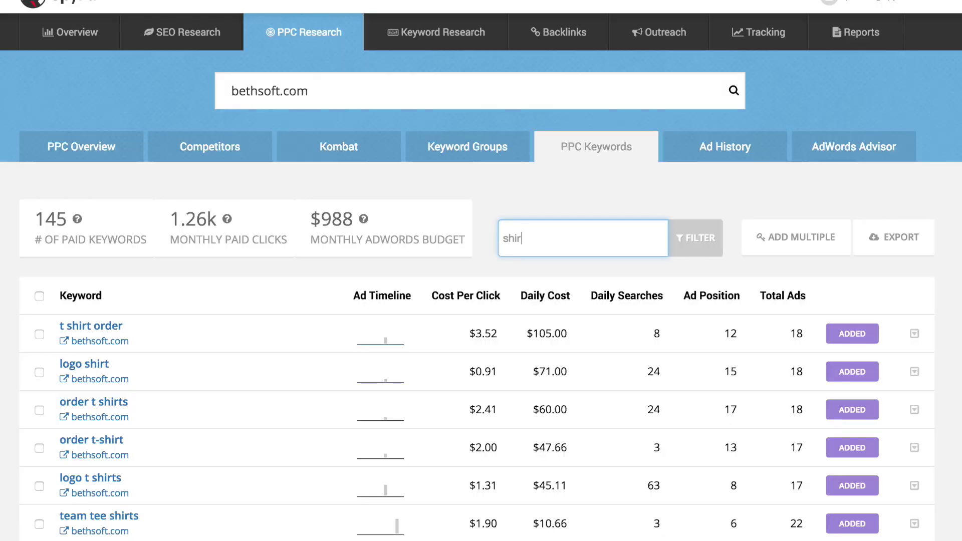
# - Filter bethsoft.com's PPC keywords by shirt, add all the matches to the Shirts group, and expand the project view
pyautogui.write('t')
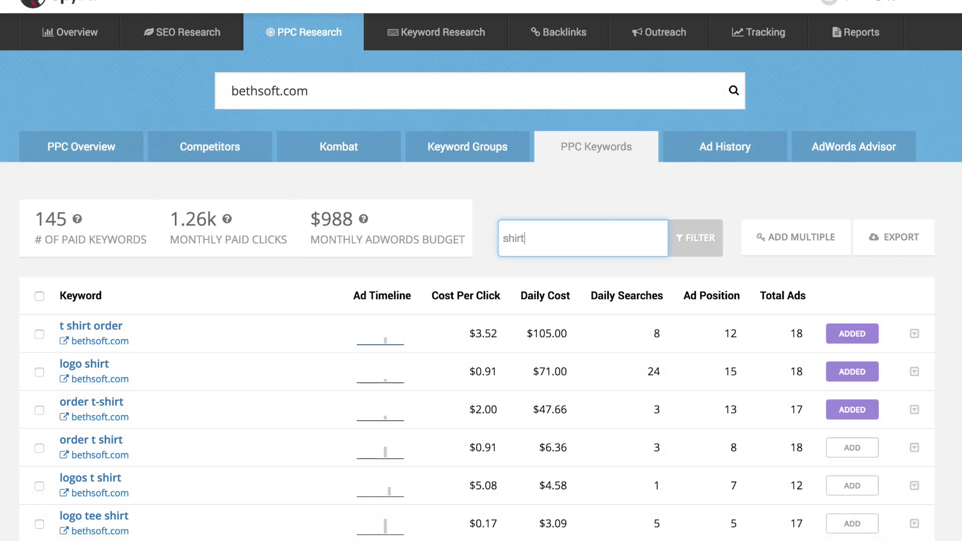
pyautogui.click(41, 297)
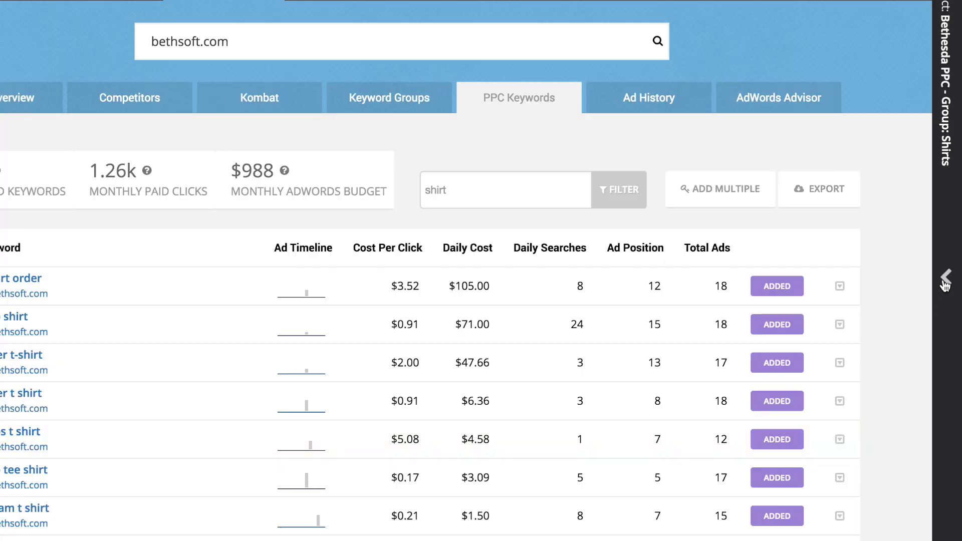
pyautogui.click(945, 279)
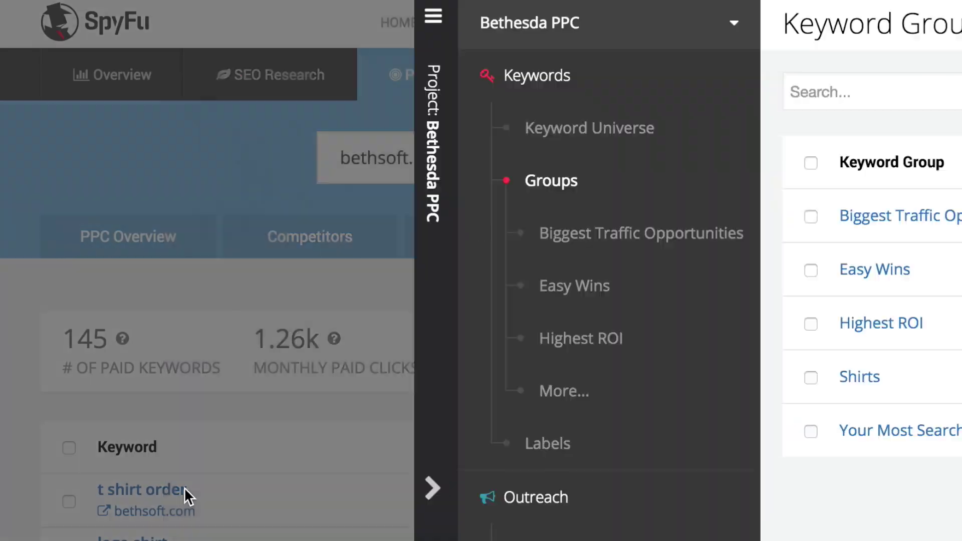
# - Open bethsoft.com's PPC Keyword Groups page and add the logo, bethesda and fallout groups to the Bethesda PPC project
pyautogui.moveTo(440, 75)
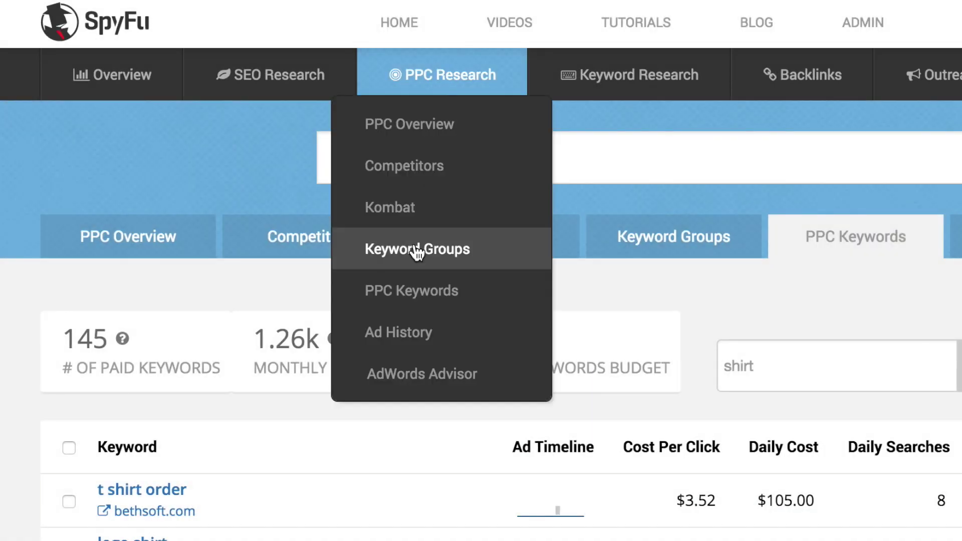
pyautogui.click(416, 251)
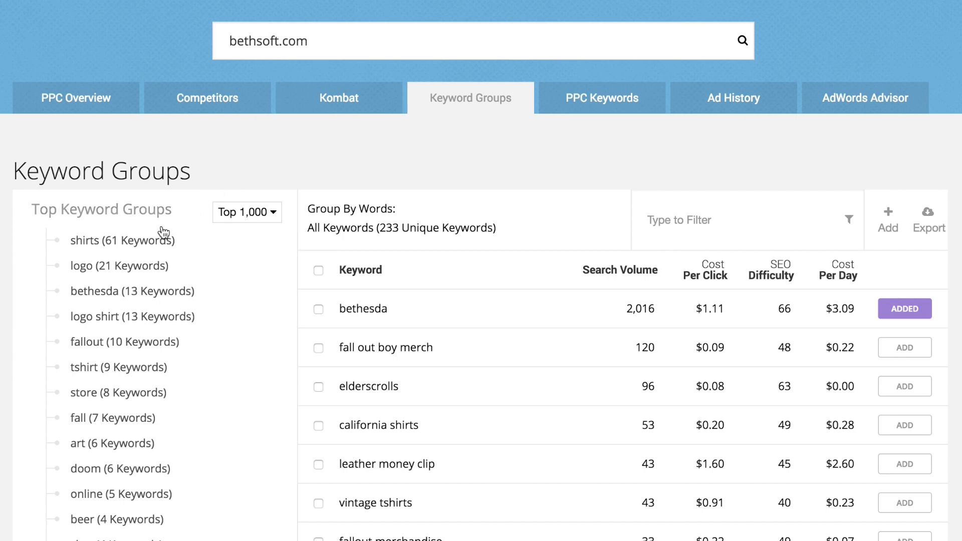
pyautogui.click(128, 269)
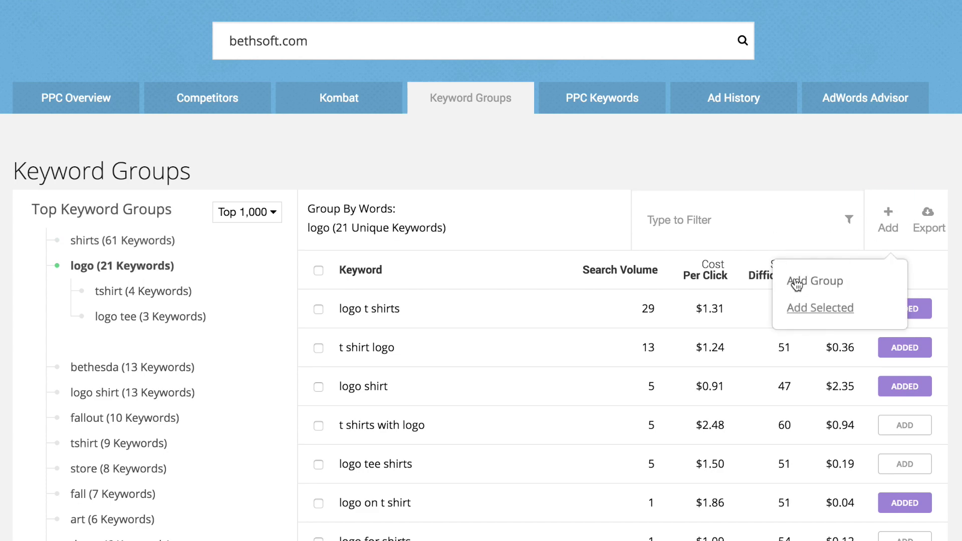
pyautogui.moveTo(795, 278)
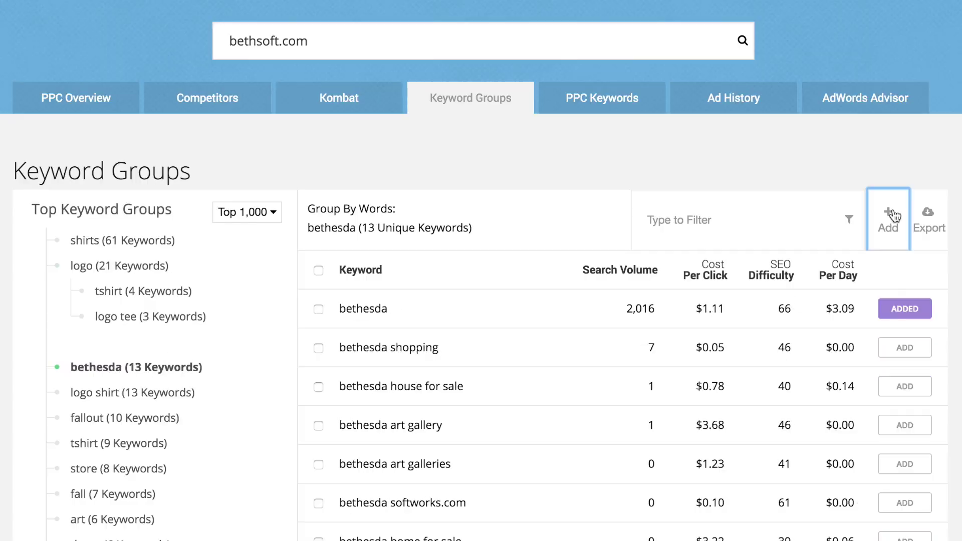
pyautogui.click(131, 418)
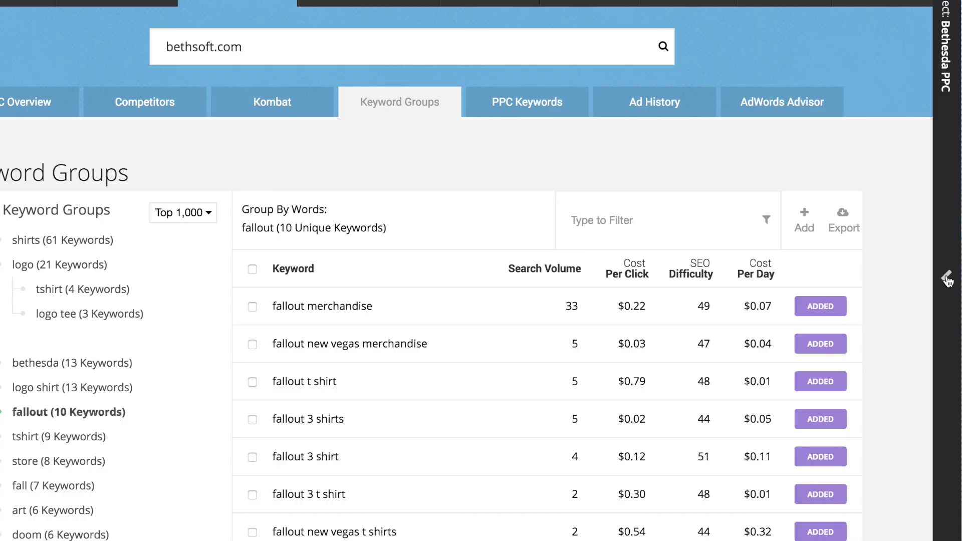
# - Create a keyword group named SEO Weaknesses in the Bethesda PPC project
pyautogui.click(947, 279)
pyautogui.scroll(-5, 347, 294)
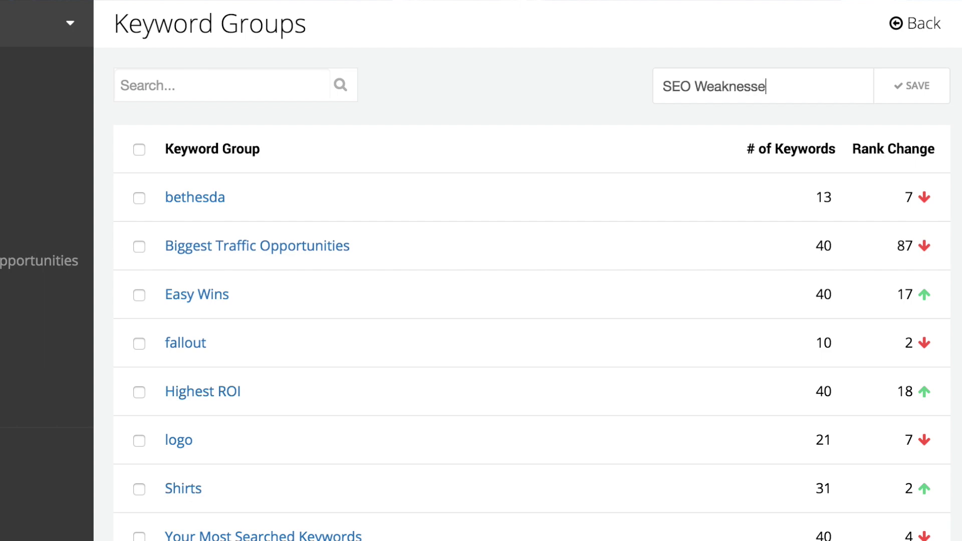
pyautogui.write('s')
pyautogui.press('Return')
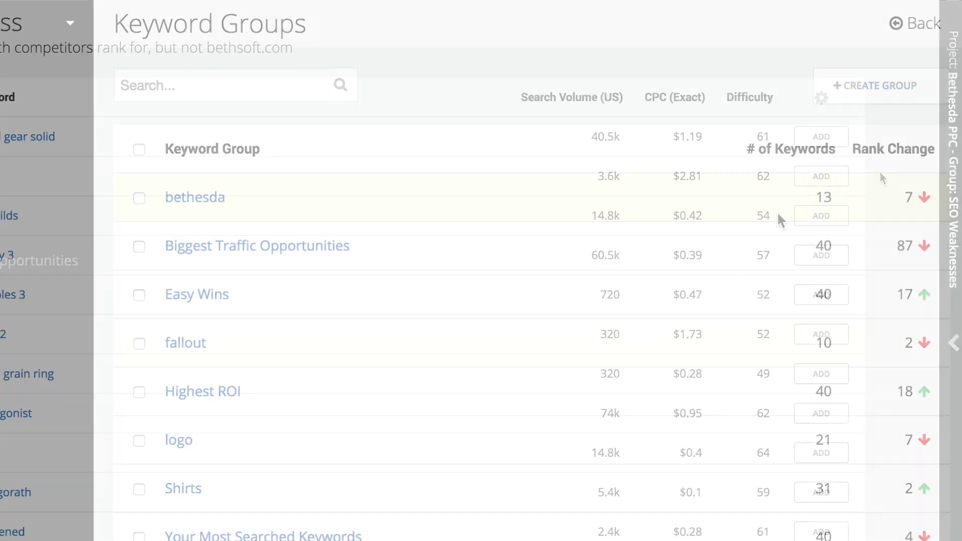
# - Add metal gear solid, souls, the wilds, far cry 3 and disciples 3 from the competitors' keyword list to the SEO Weaknesses group
pyautogui.click(822, 136)
pyautogui.click(821, 176)
pyautogui.click(821, 215)
pyautogui.click(821, 255)
pyautogui.click(821, 295)
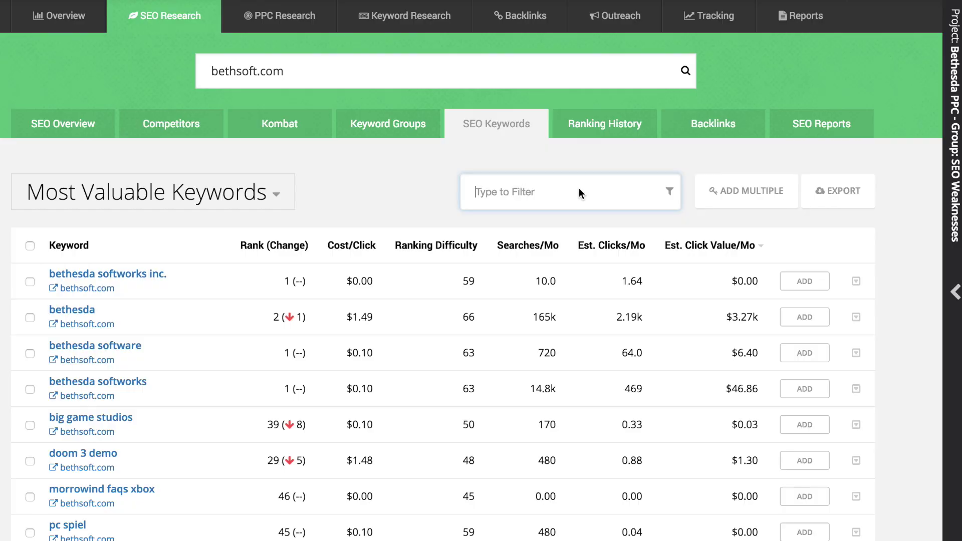
# - Filter bethsoft.com's SEO keywords by amulet and add amulet, amulet jewelry, amulet necklace and amulet solutions to the SEO Weaknesses group
pyautogui.write('amulet')
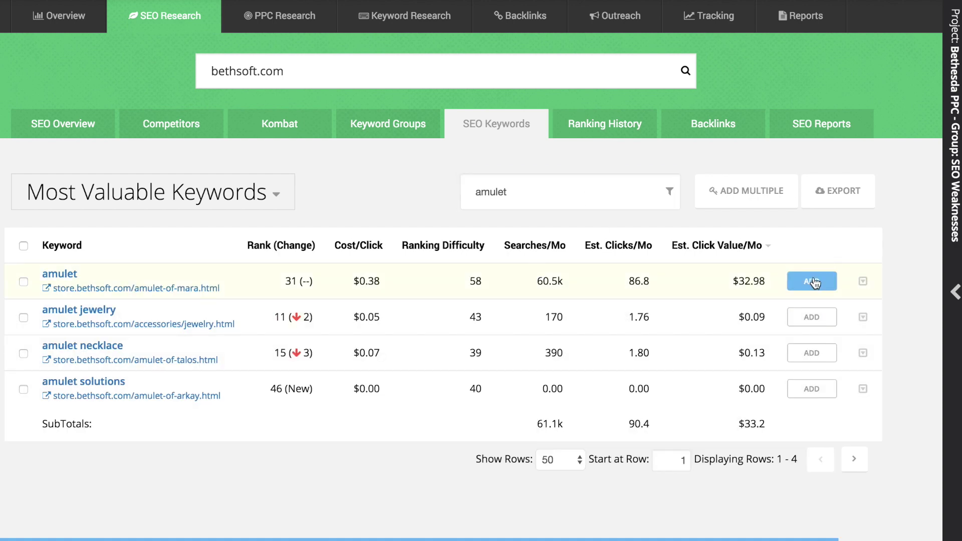
pyautogui.click(814, 281)
pyautogui.click(812, 317)
pyautogui.click(812, 353)
pyautogui.click(812, 389)
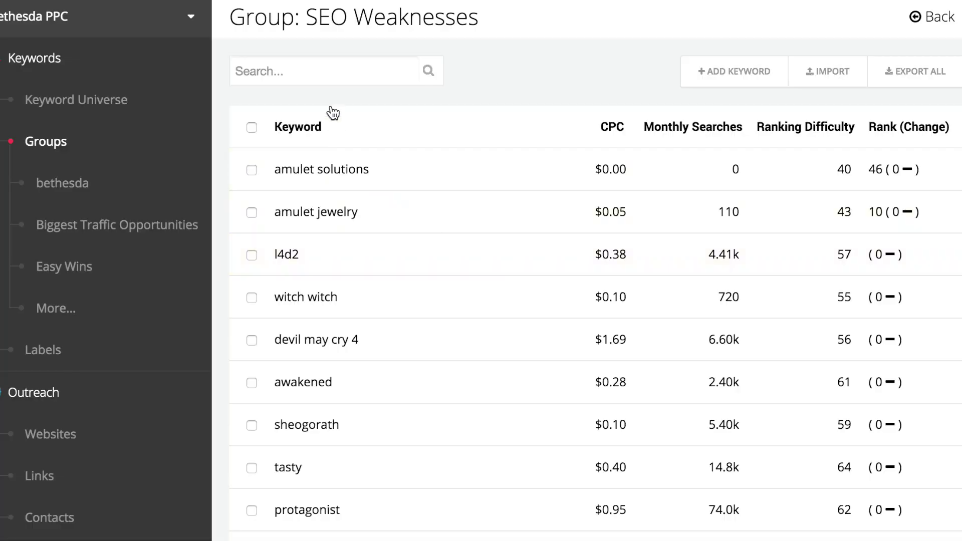
# - Move all keywords matching amulet from the SEO Weaknesses group into a group named Amulets
pyautogui.write('let')
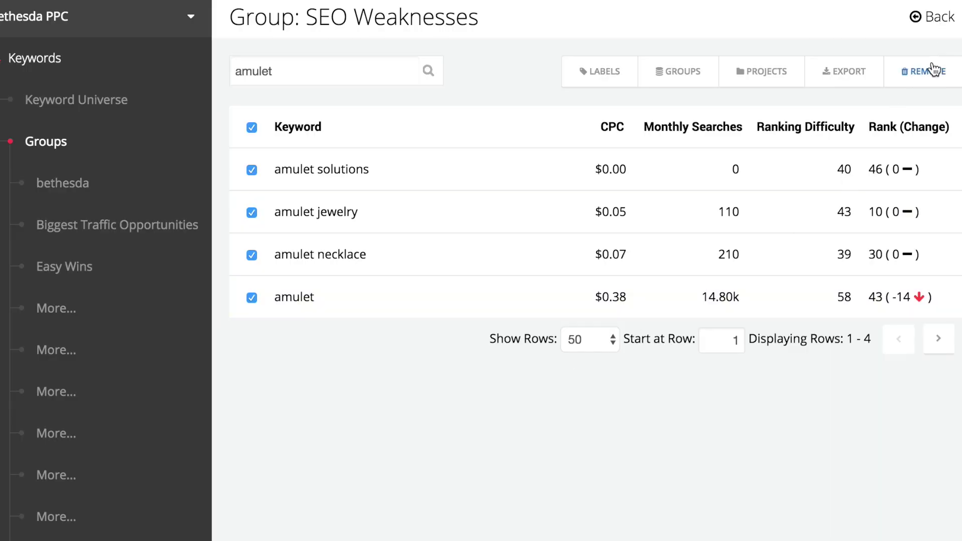
pyautogui.click(931, 73)
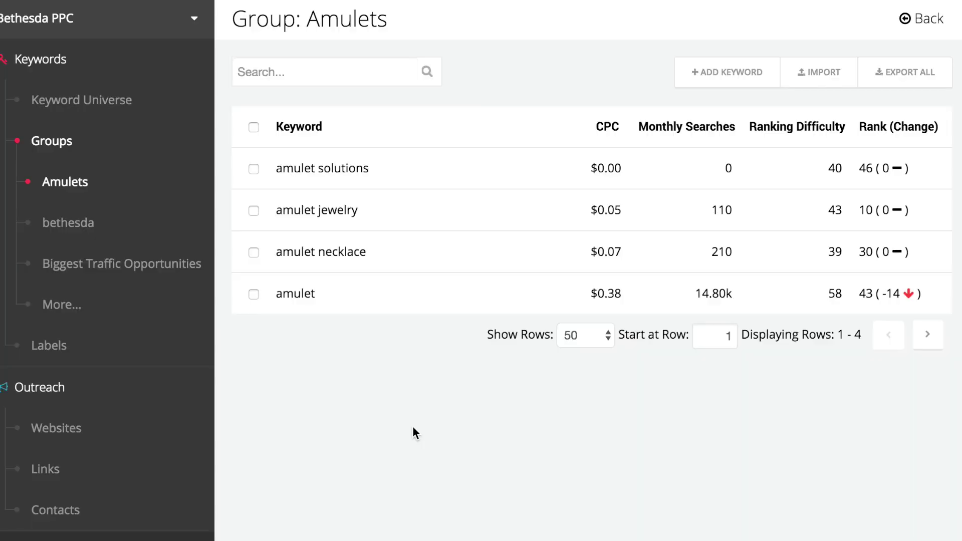
# - Import the copied list of spell and amulet keywords into the Amulets group of the Bethesda PPC project
pyautogui.click(806, 74)
pyautogui.rightClick(400, 208)
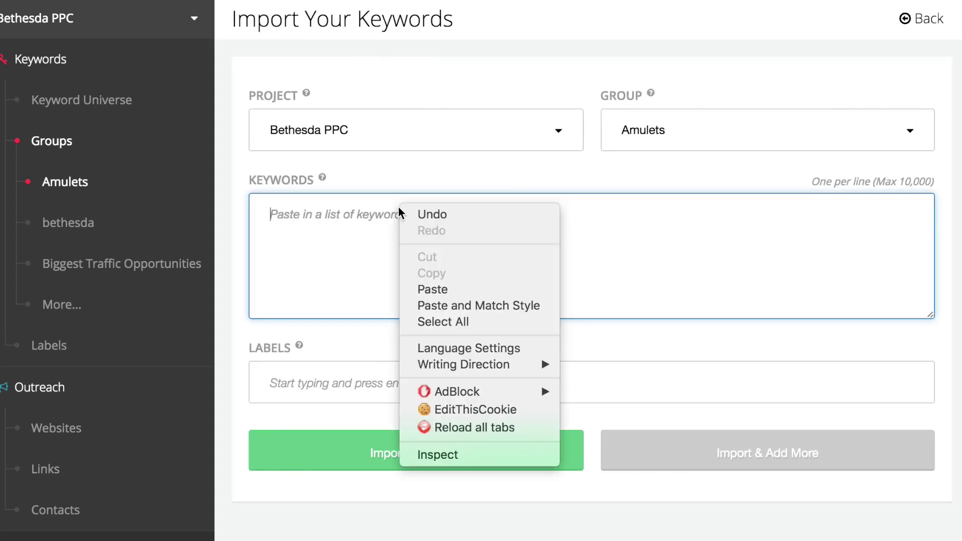
pyautogui.click(434, 290)
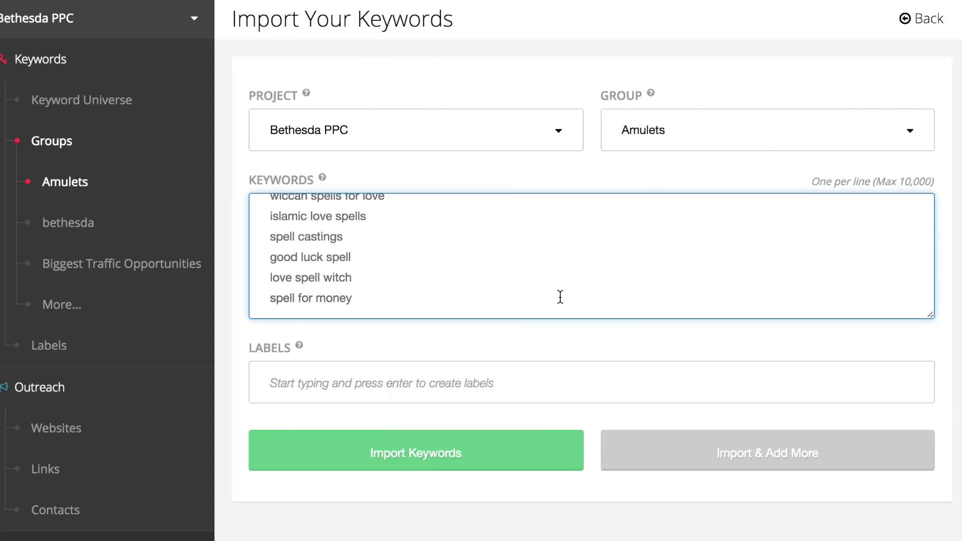
pyautogui.click(545, 450)
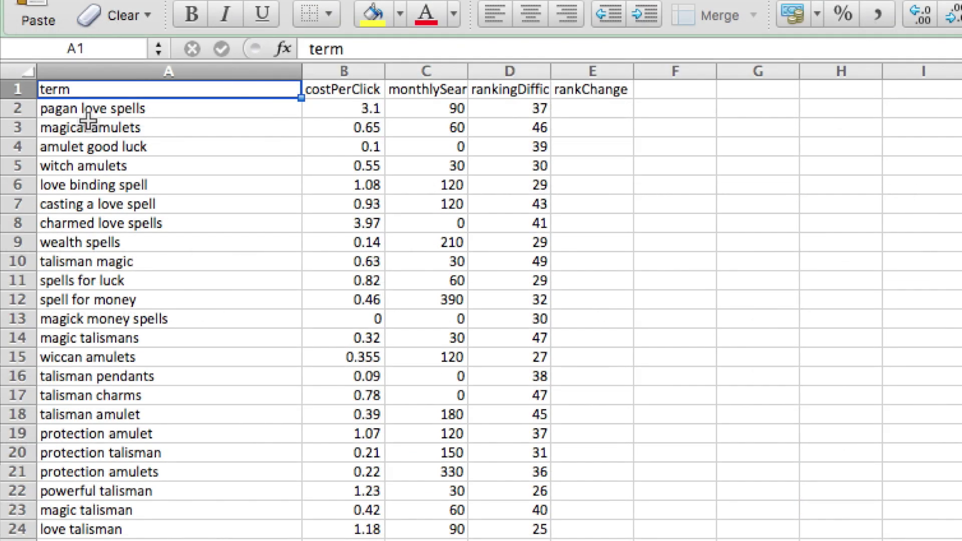
# - Look through the exported keyword spreadsheet, and open the Your Most Searched Keywords group in the Bethesda PPC project
pyautogui.scroll(-20, 86, 491)
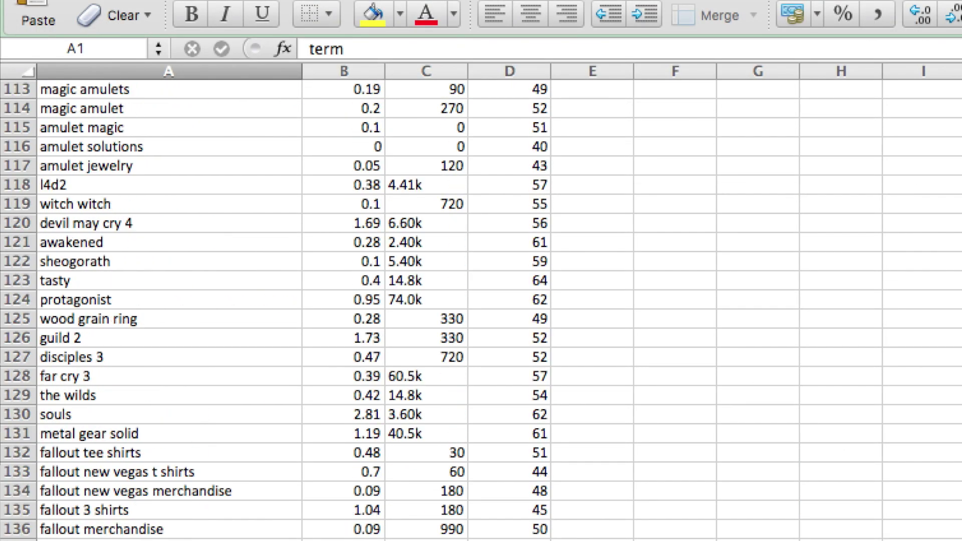
pyautogui.scroll(-20, 481, 301)
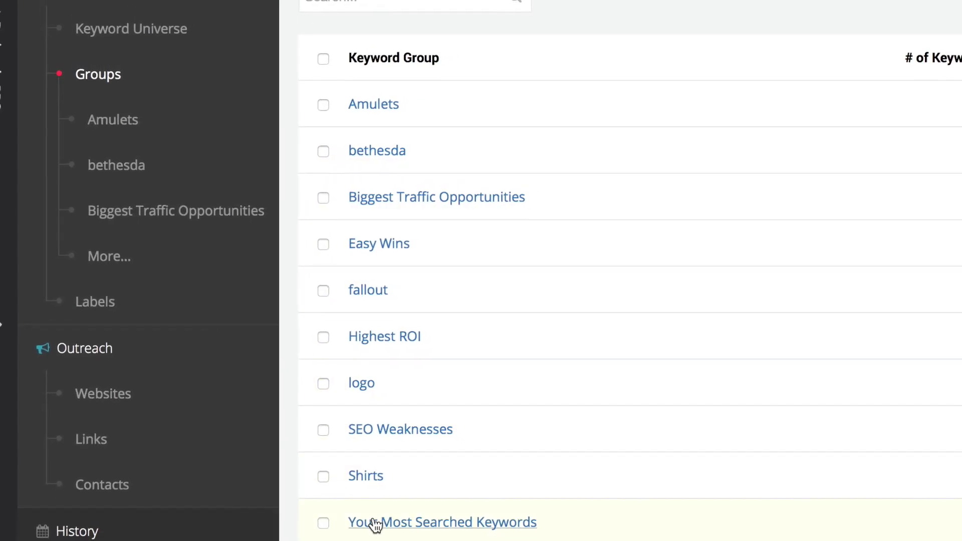
pyautogui.click(362, 517)
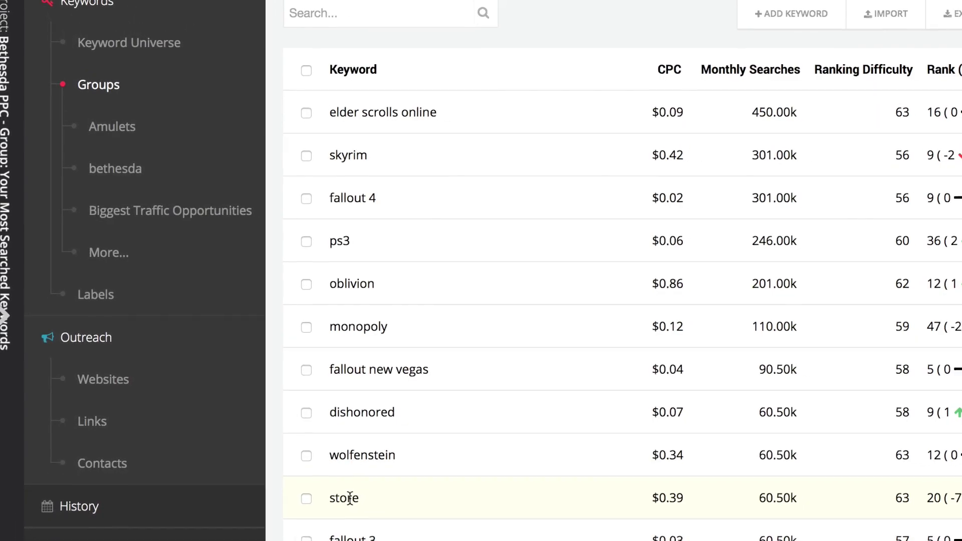